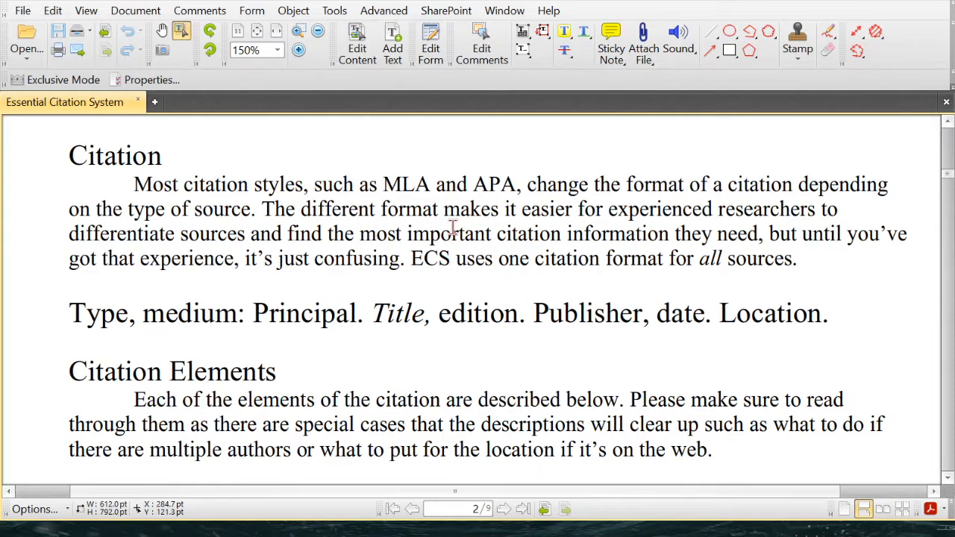
click(452, 228)
click(520, 257)
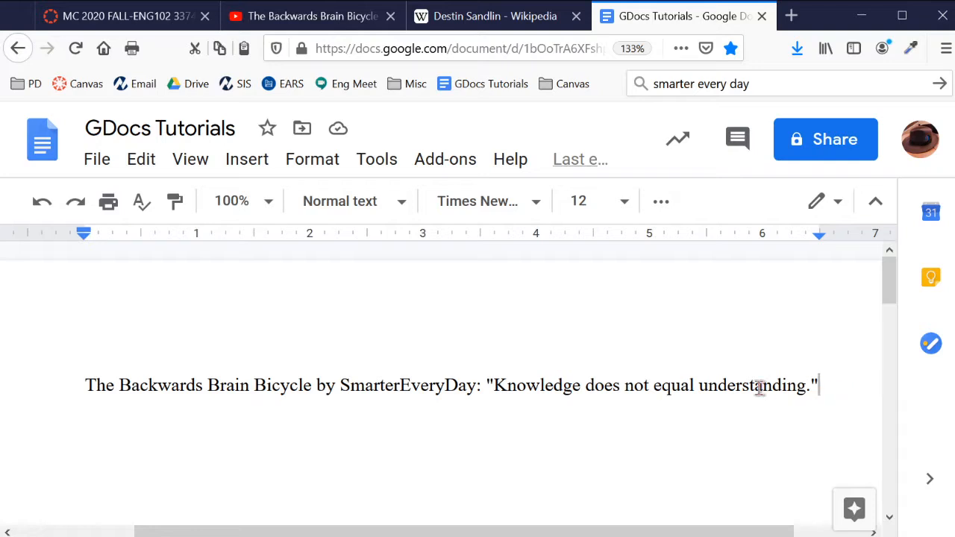
Insert a footnote right after the closing quotation mark of the "Knowledge does not equal understanding." line
click(247, 160)
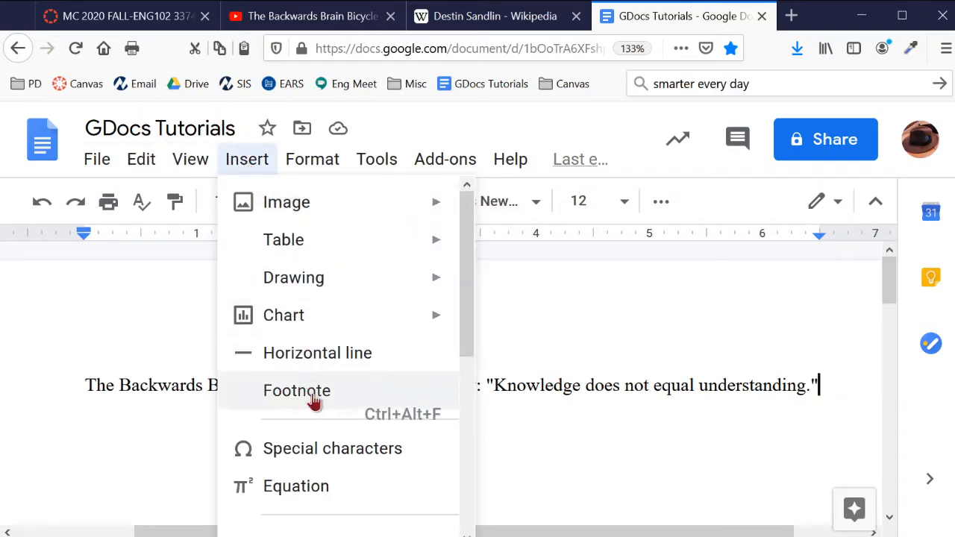
mouse_move(470, 335)
mouse_down()
mouse_move(460, 481)
mouse_move(458, 347)
mouse_up()
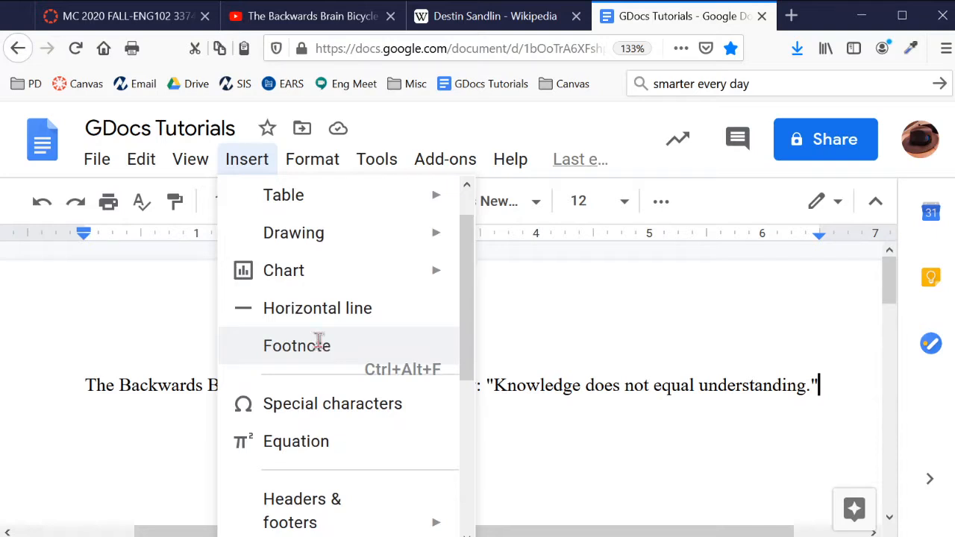
click(316, 345)
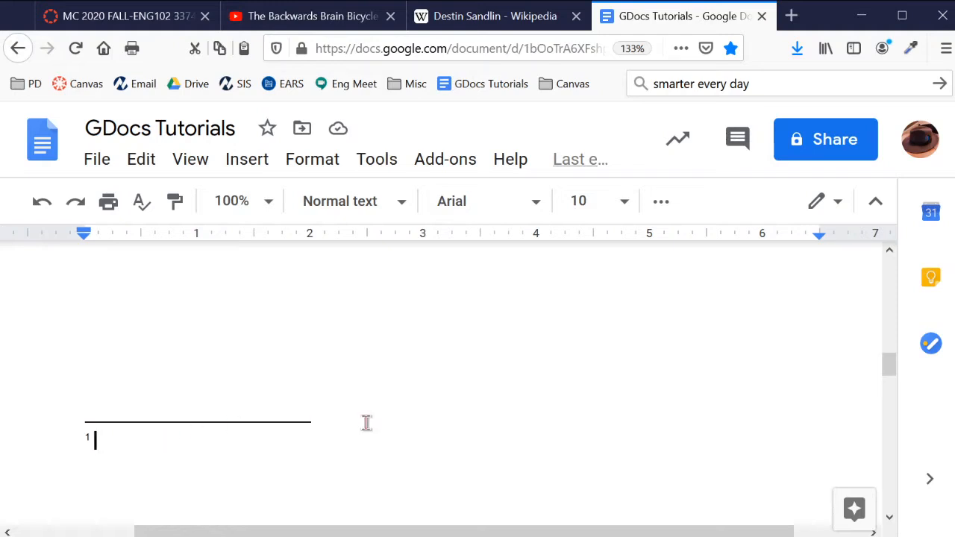
Delete the word "The" and its following space from the beginning of the Backwards Brain Bicycle line
drag(893, 369, 881, 267)
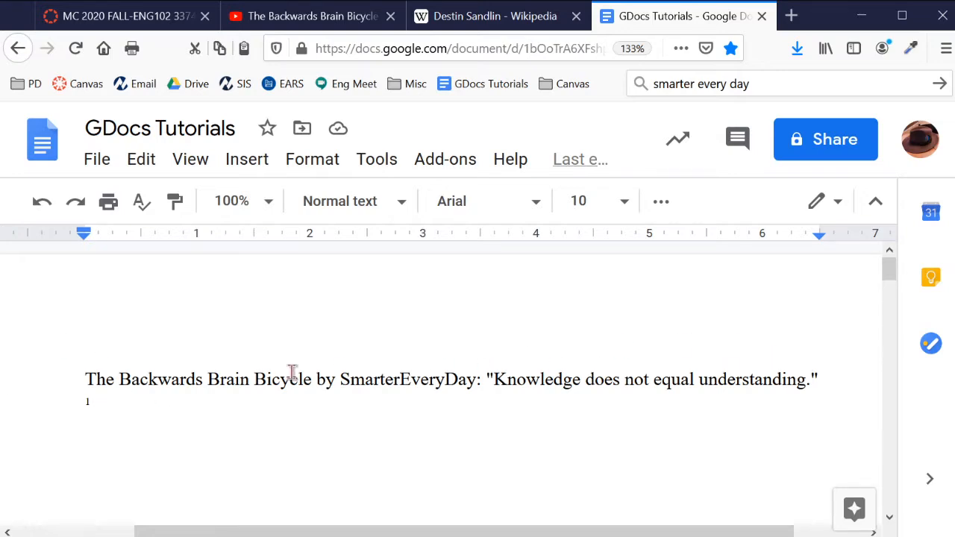
click(120, 378)
key(BackSpace)
key(BackSpace)
key(BackSpace)
key(BackSpace)
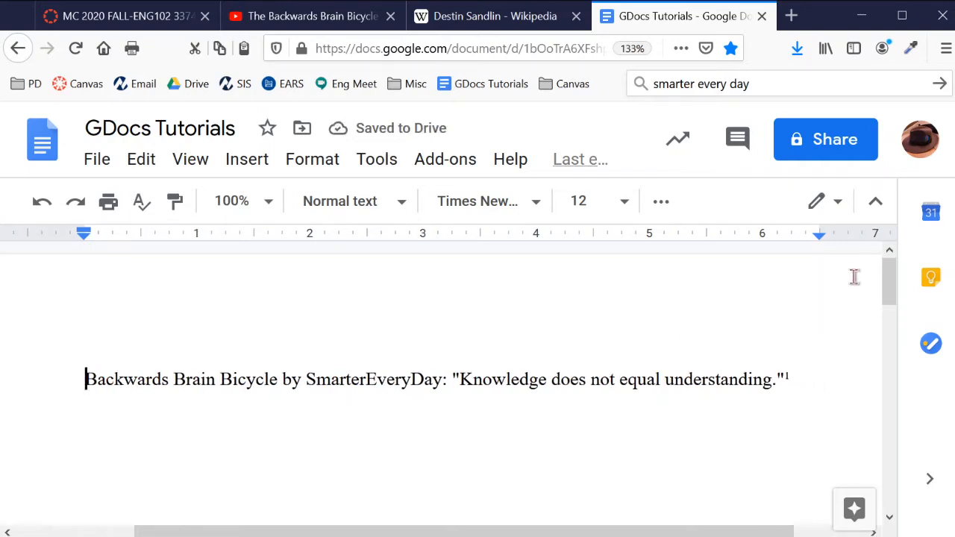
Begin footnote 1 at the end of the page with the source type and medium "Magazine, multi:"
drag(895, 287, 891, 298)
click(575, 458)
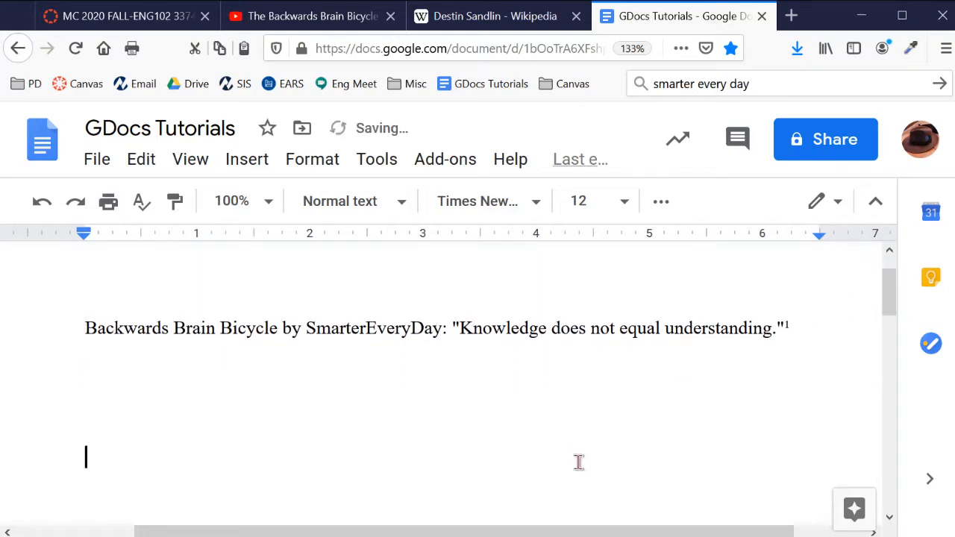
drag(887, 292, 876, 473)
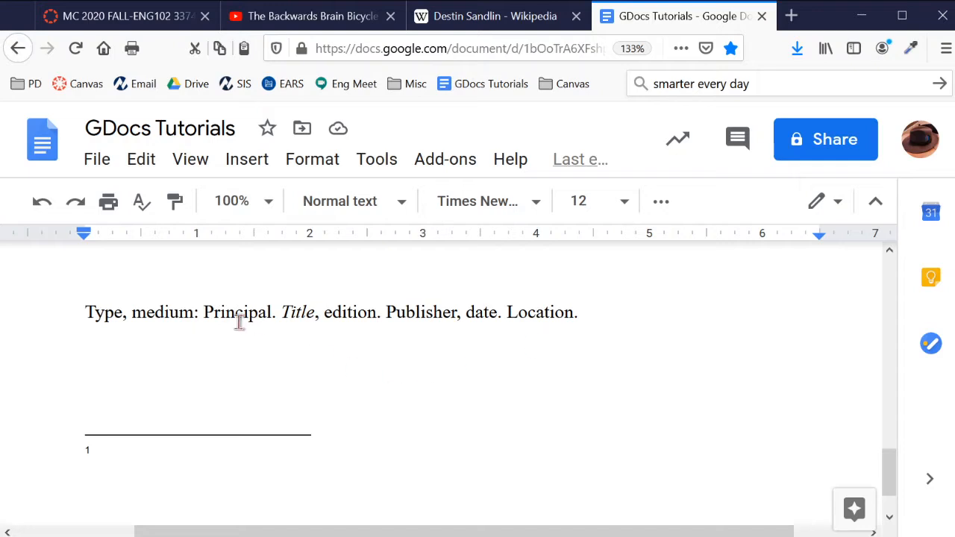
click(157, 459)
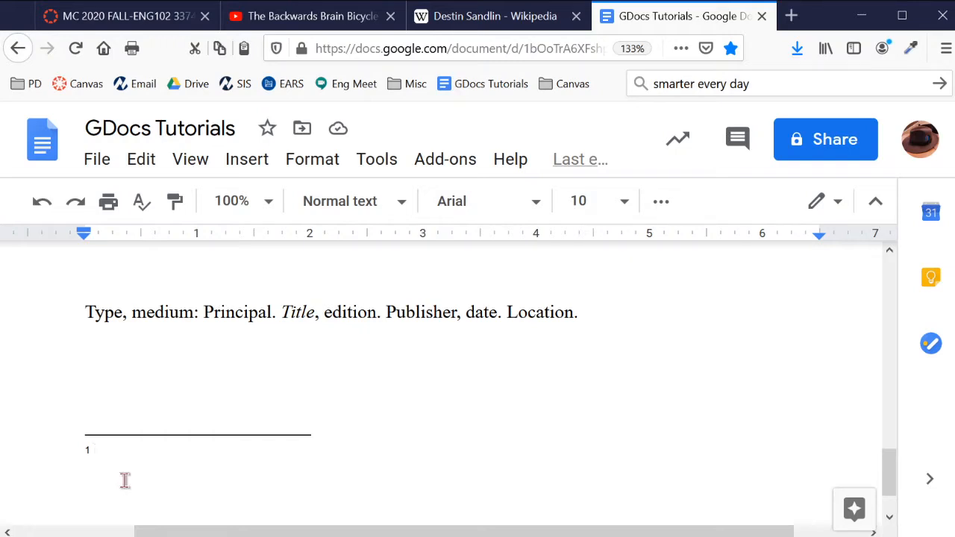
text(Magazine)
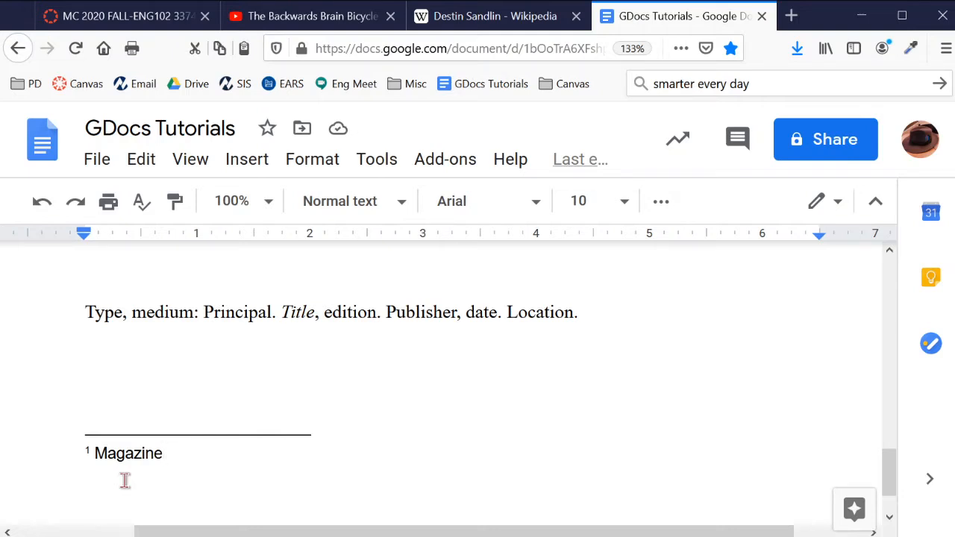
text(, )
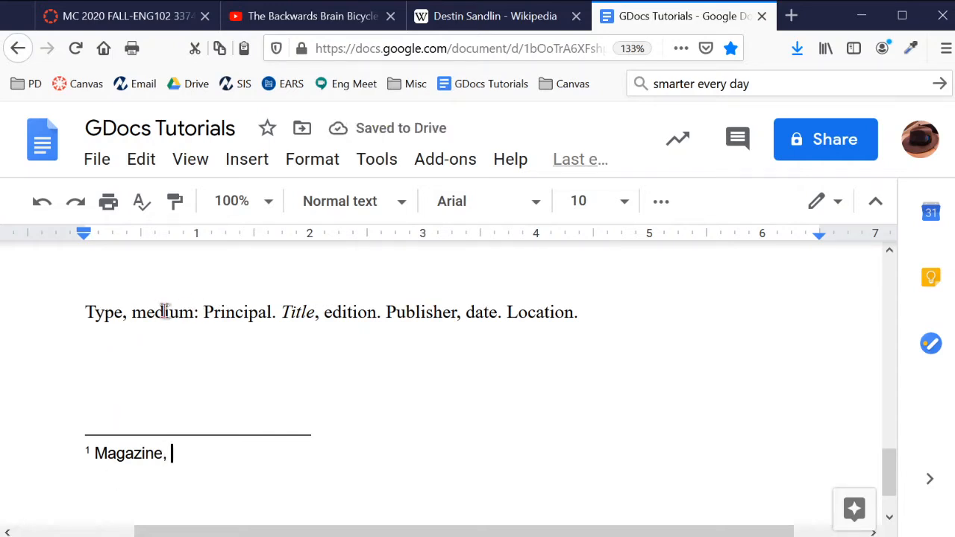
text(multi)
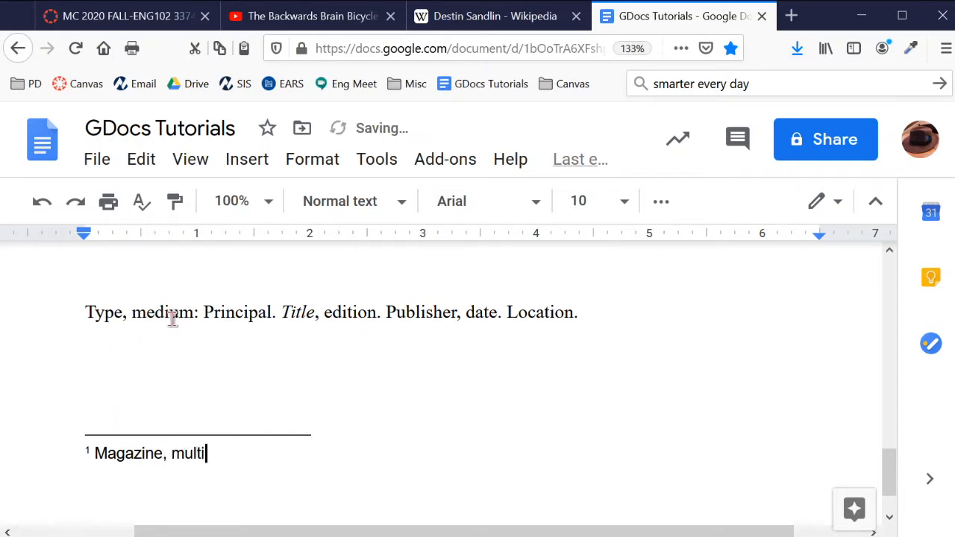
text(:)
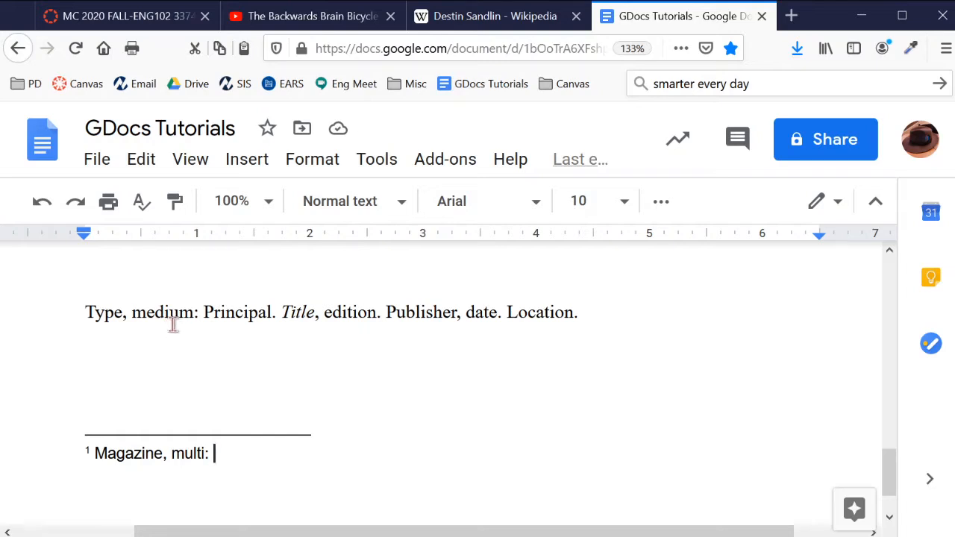
Add the principal "Sandlin, Destin." to the footnote citation after the medium
text(De)
key(BackSpace)
key(BackSpace)
text(Sandlin, Destin)
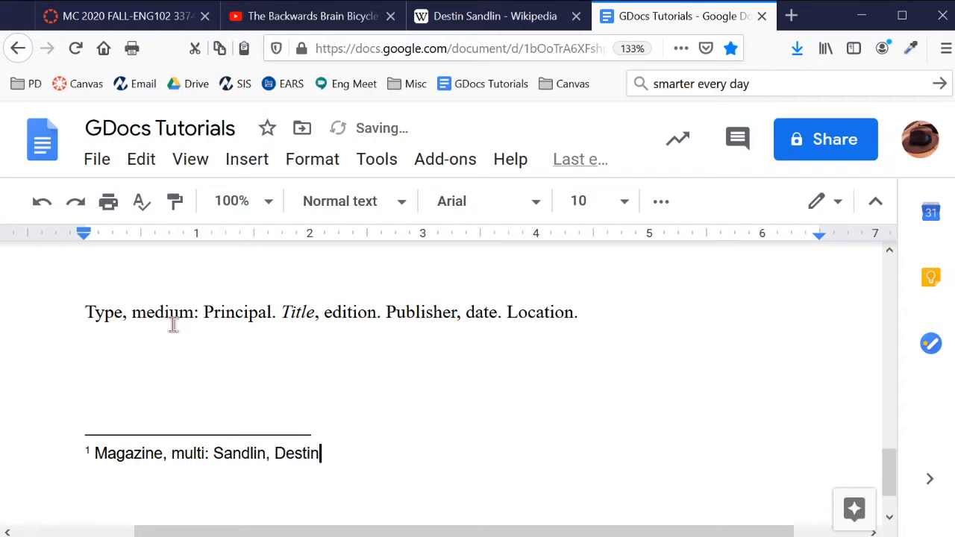
text(.)
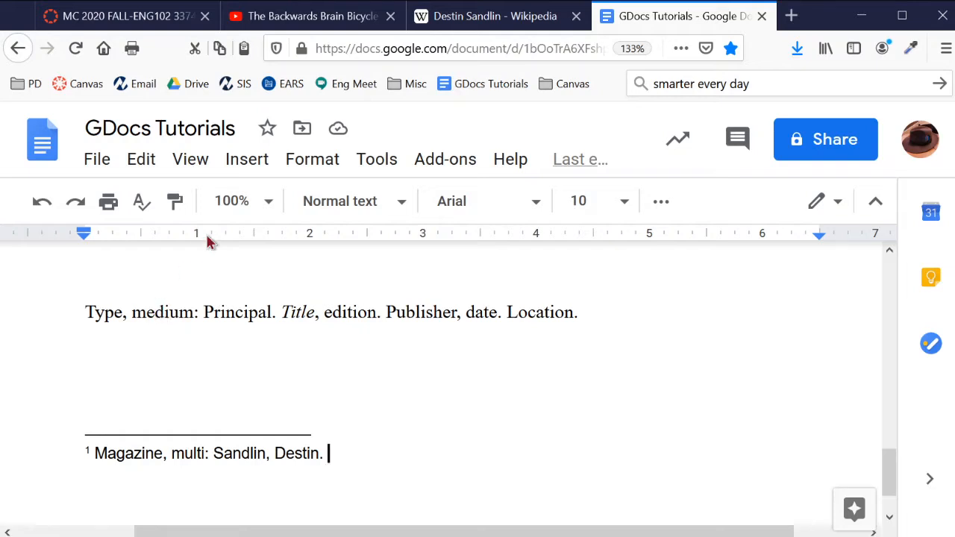
Add the title "Backwards Brain Bicycle episode of Smarter Every Day" in italics to the footnote citation
click(329, 165)
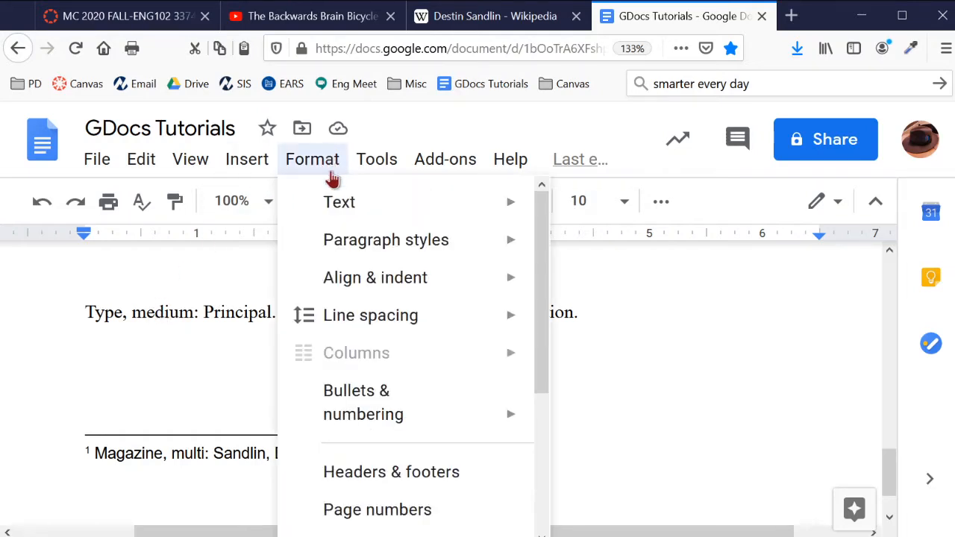
mouse_move(340, 202)
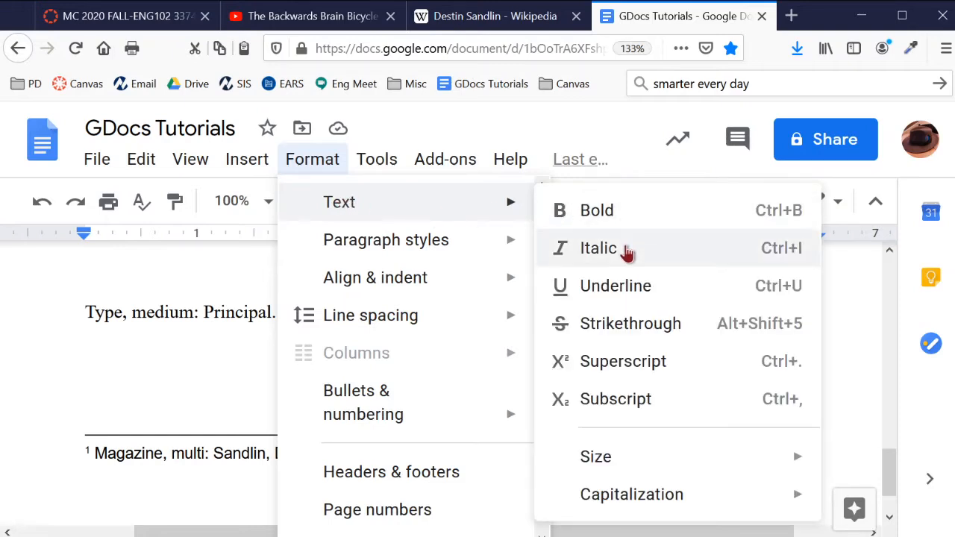
click(627, 248)
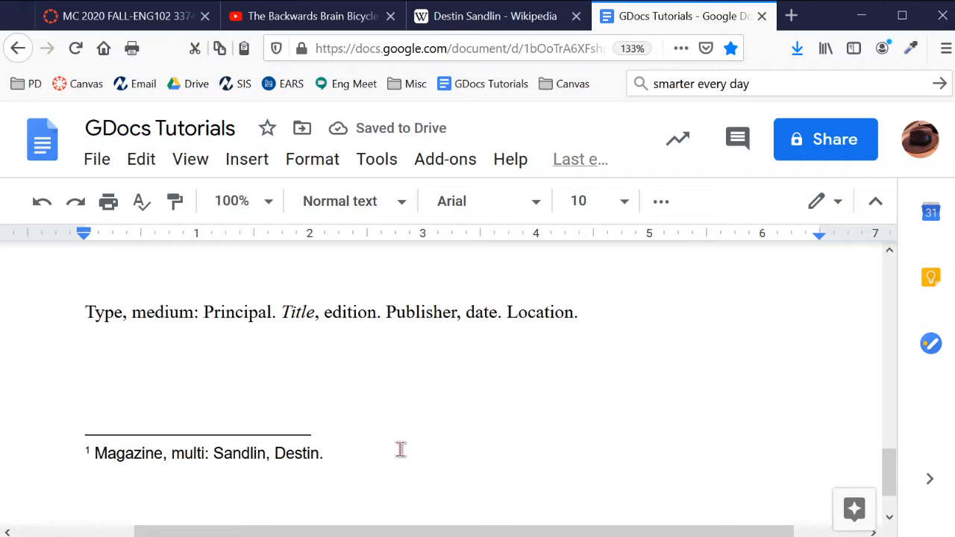
text(Backw)
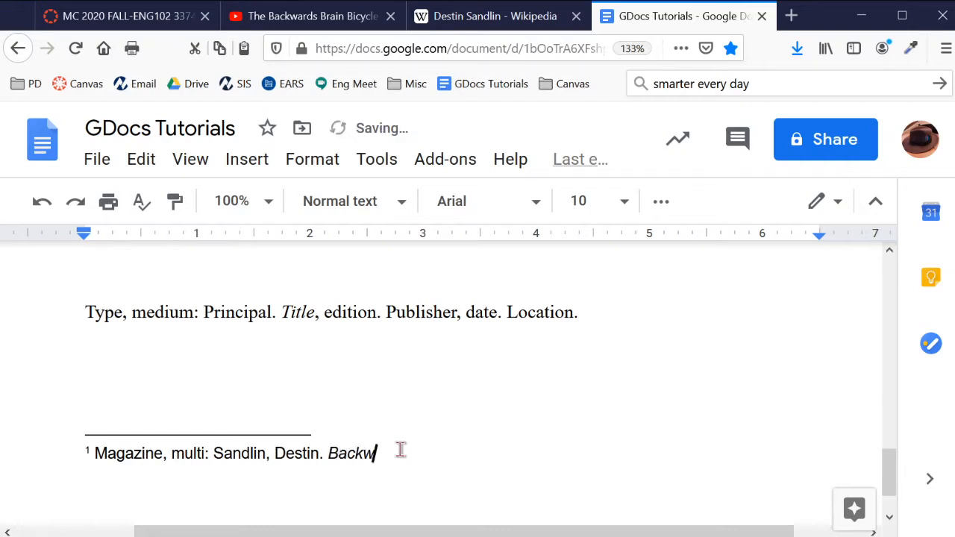
text(ards Brain Bicycle epsi)
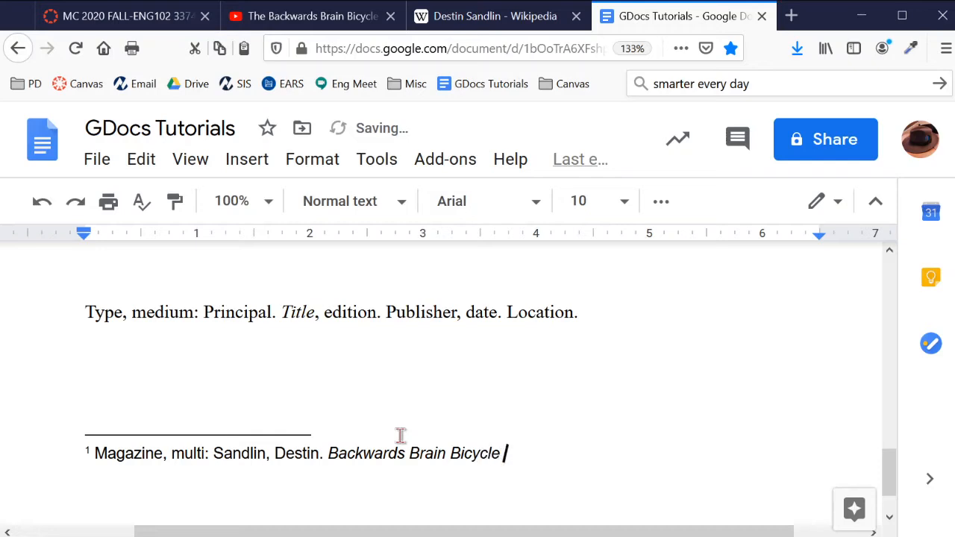
key(BackSpace)
key(BackSpace)
text(isod)
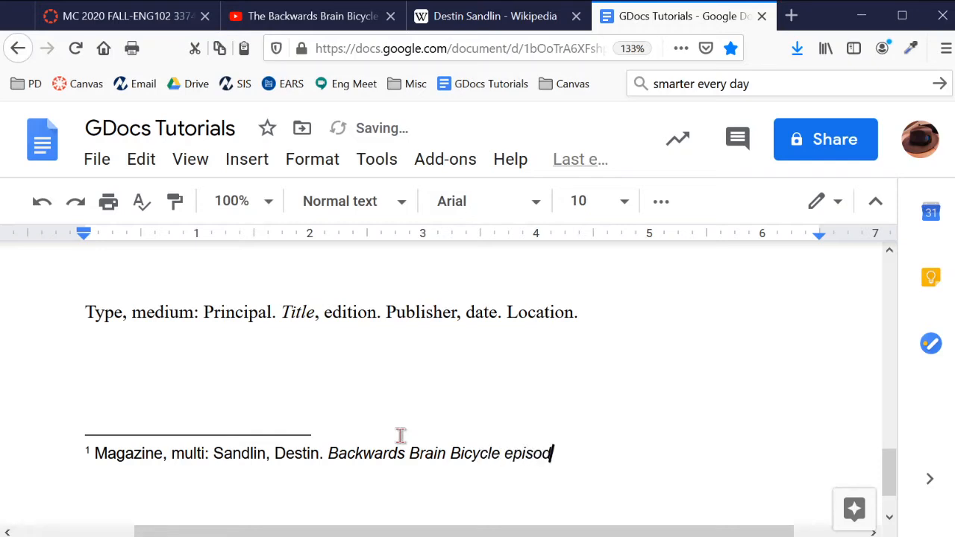
text(e of Smarte)
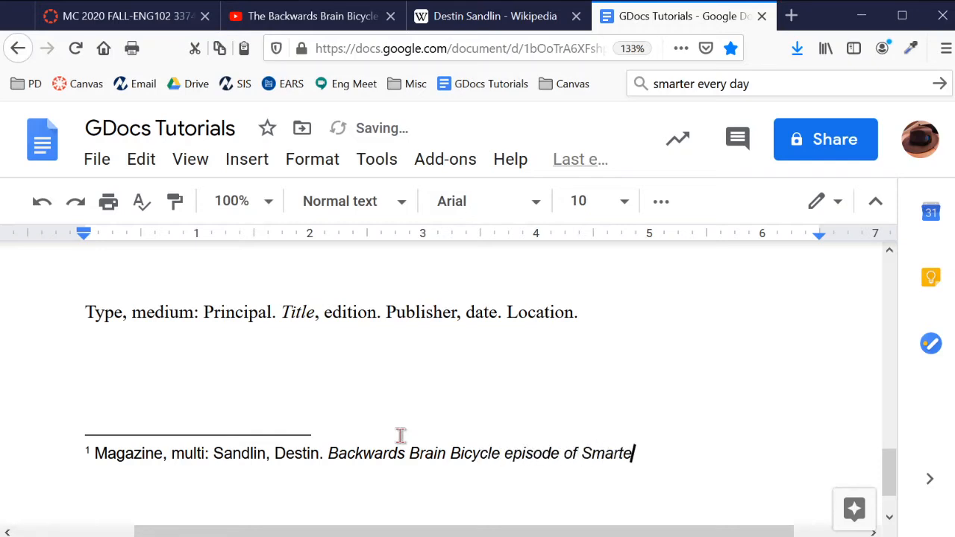
text(r Every Day)
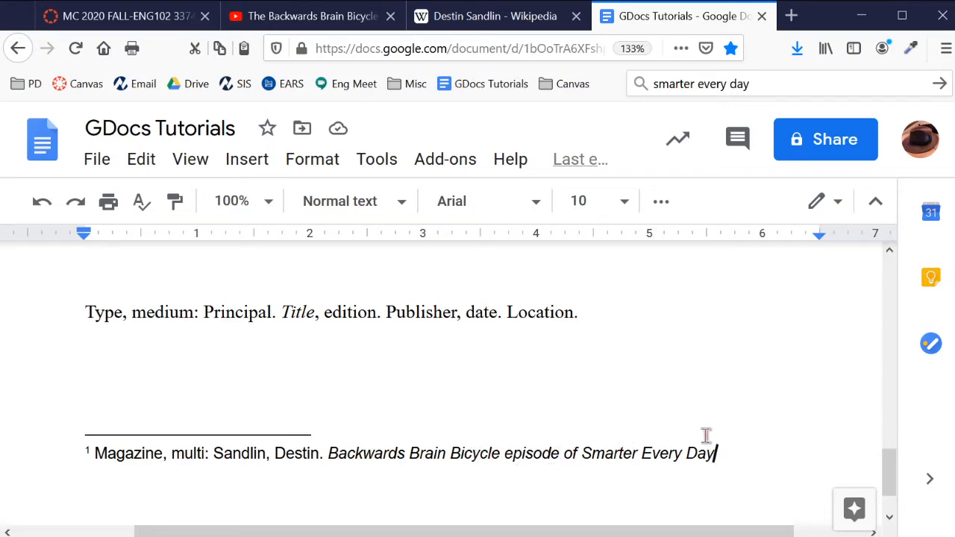
Turn italics off and continue the citation with a comma, the edition "133." and the publisher "Youtube,"
click(328, 161)
mouse_move(388, 203)
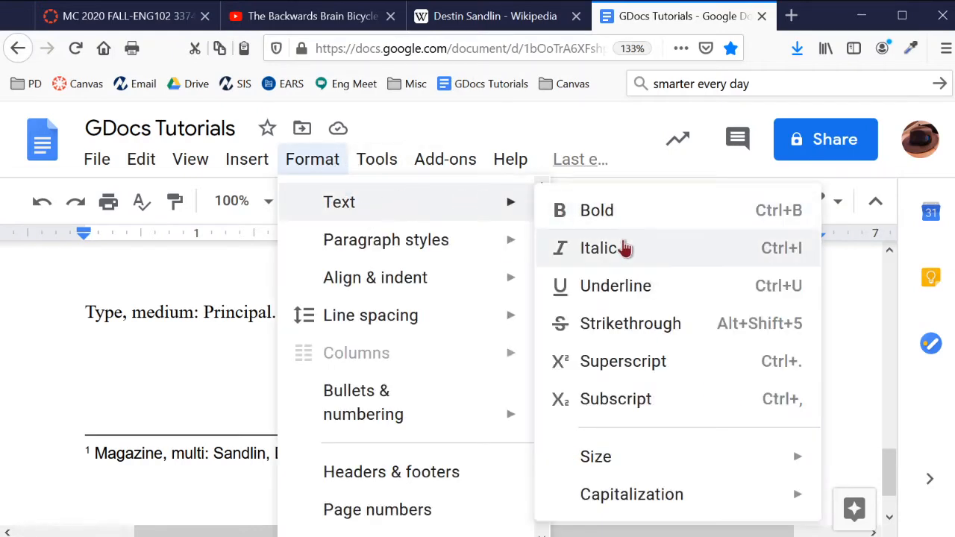
click(625, 249)
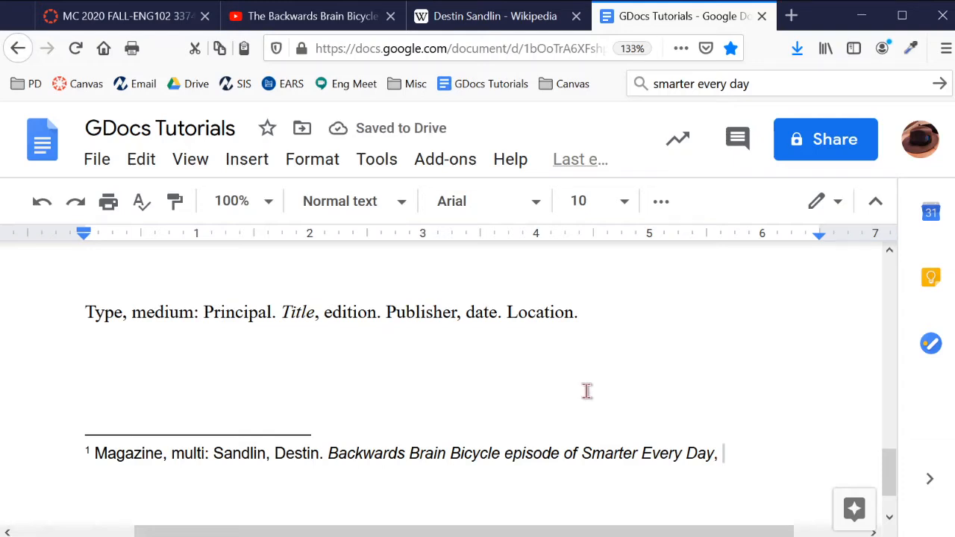
text(133)
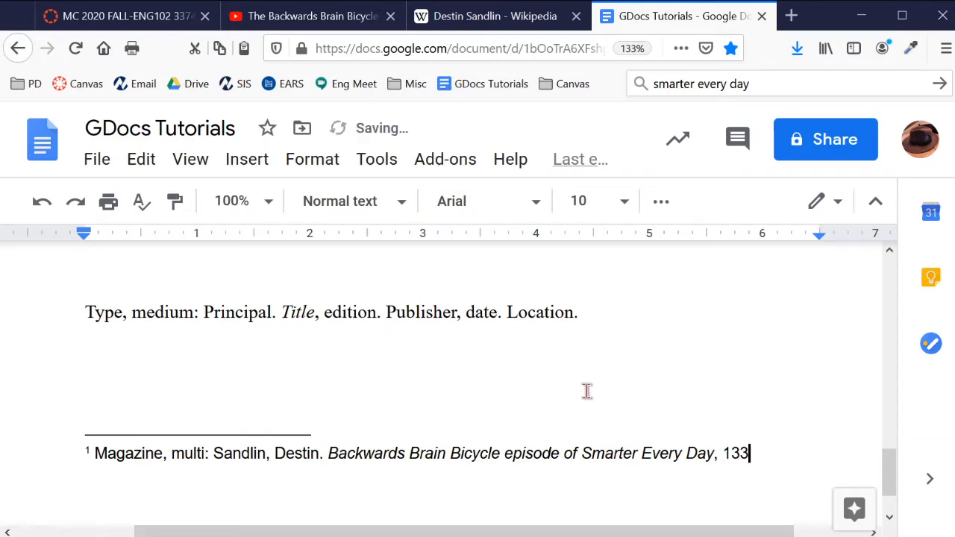
text(.)
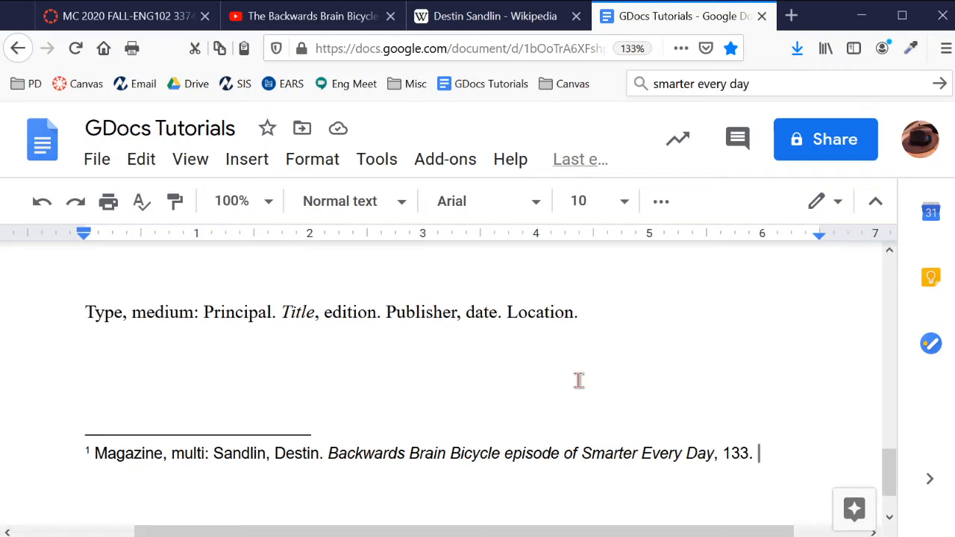
text(Youtube)
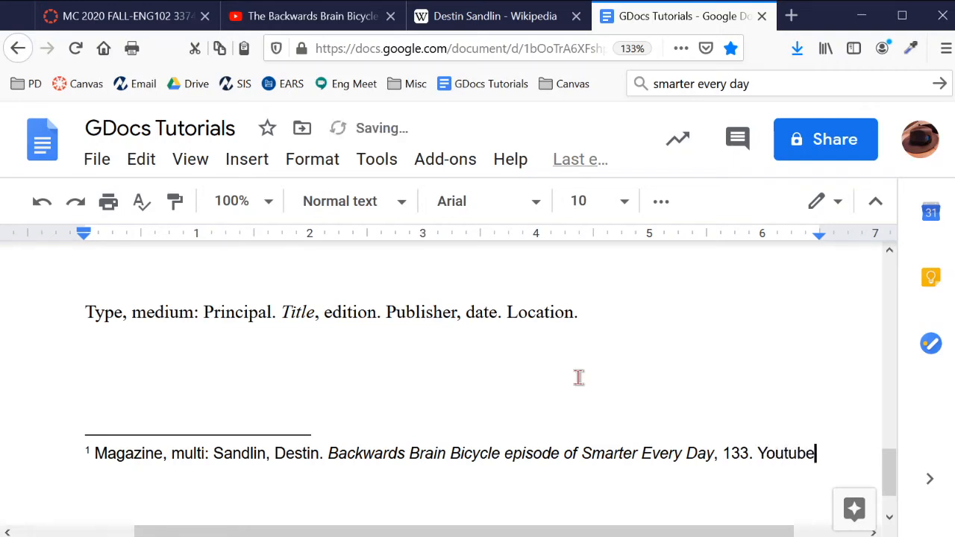
text(,)
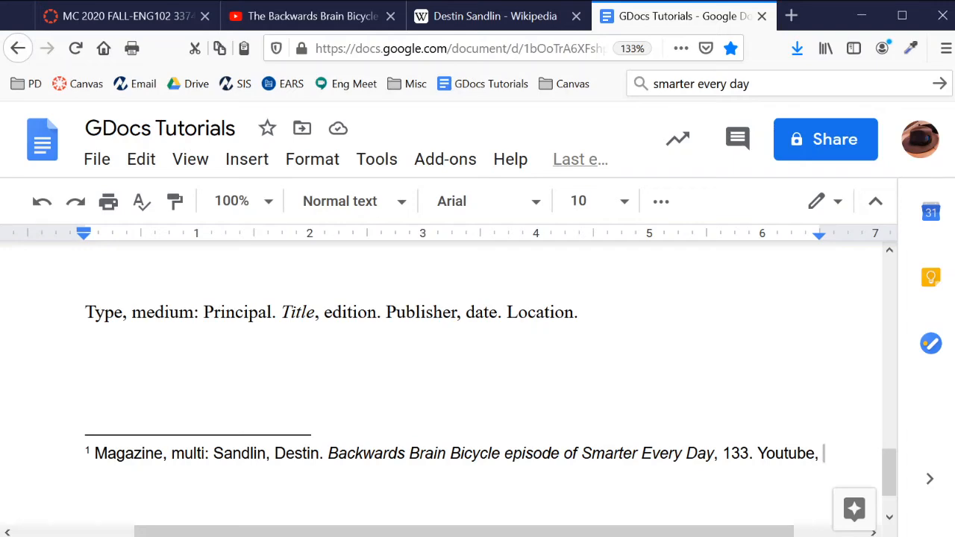
Check the upload date on the video's YouTube page and add it to the footnote as "24 Apr 2015."
click(311, 21)
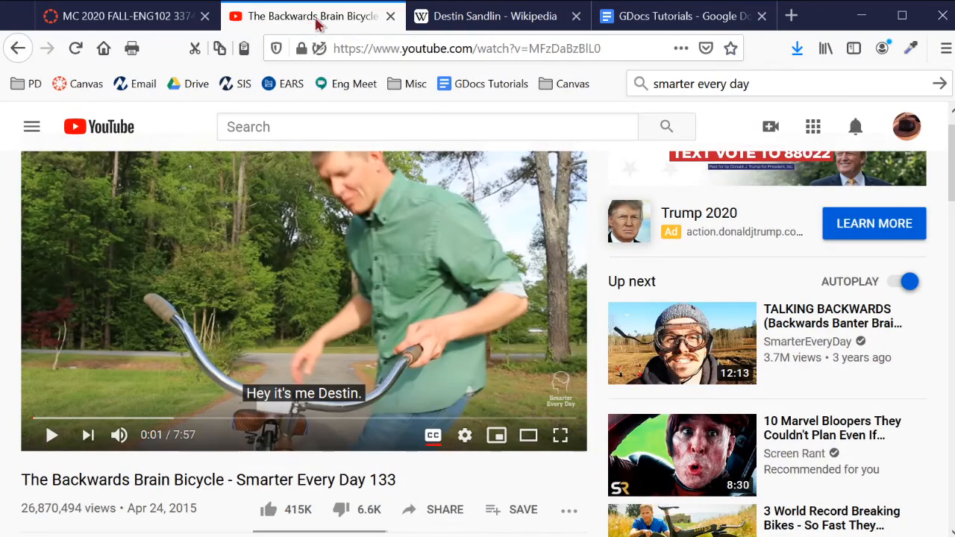
drag(128, 511, 208, 520)
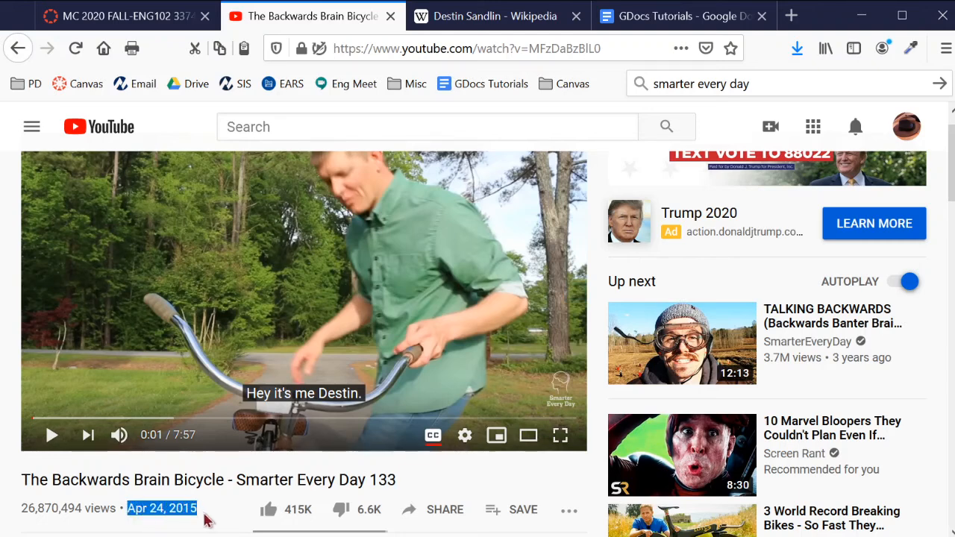
click(207, 520)
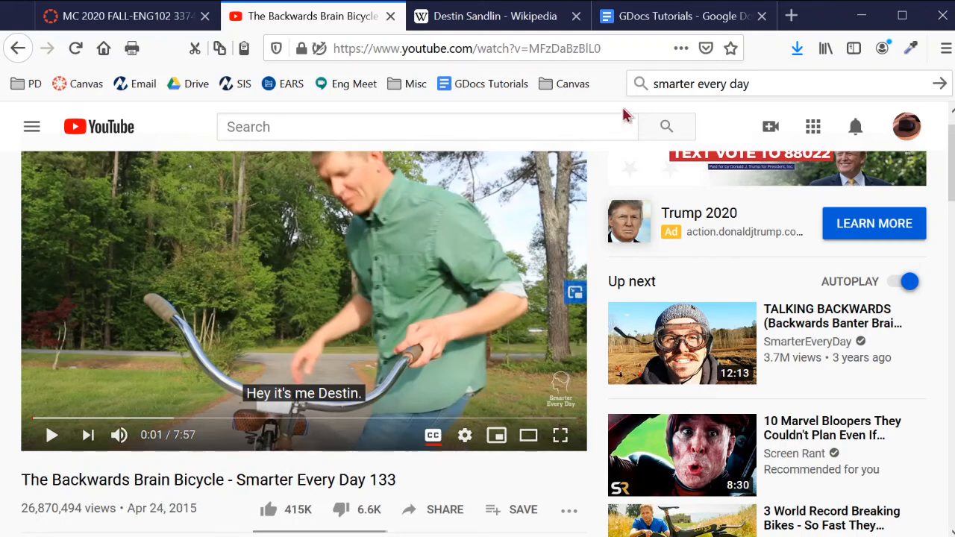
click(693, 18)
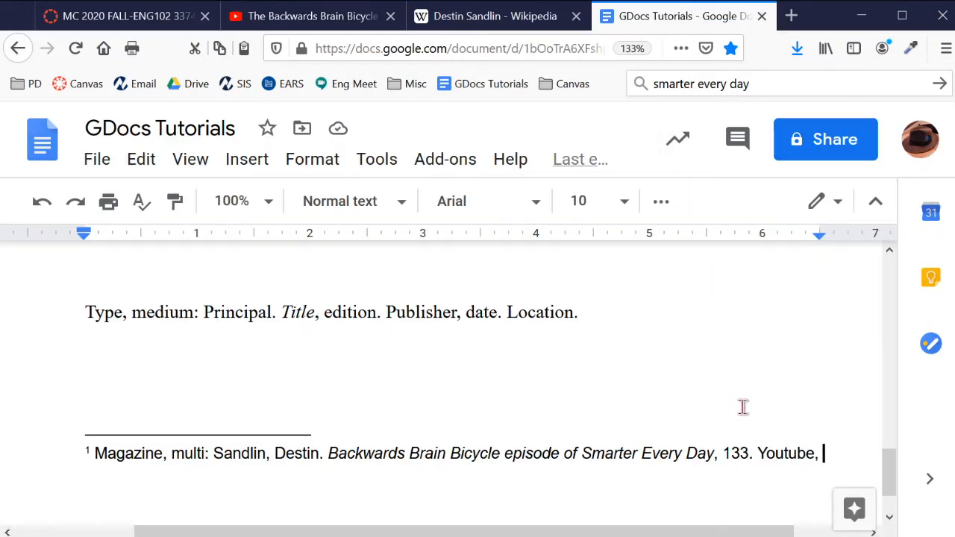
text(24)
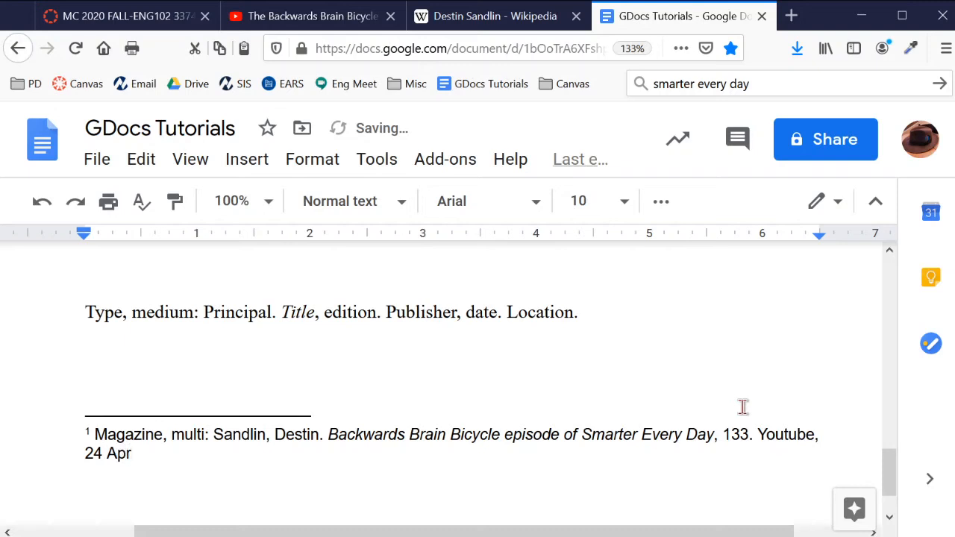
text( Apr)
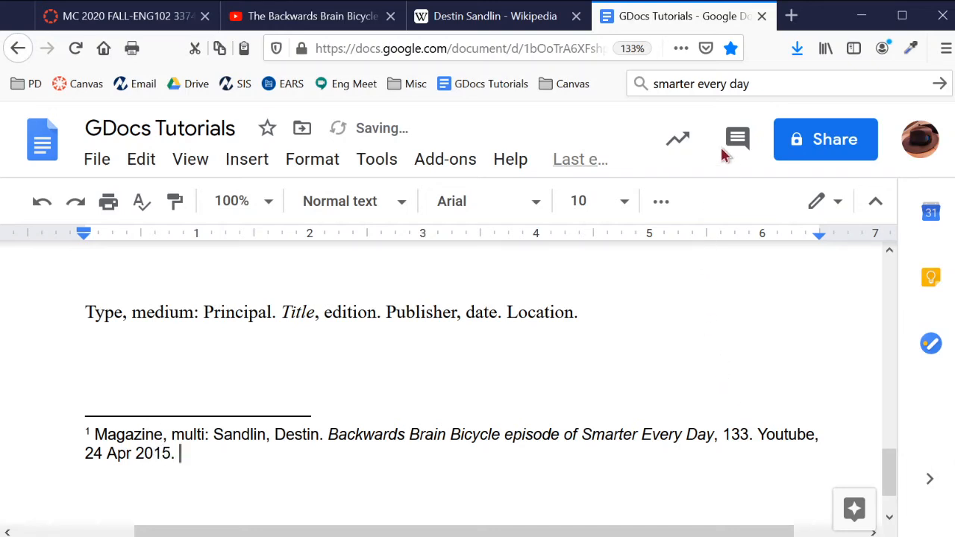
Copy the share link of the Backwards Brain Bicycle video from its YouTube page
click(328, 23)
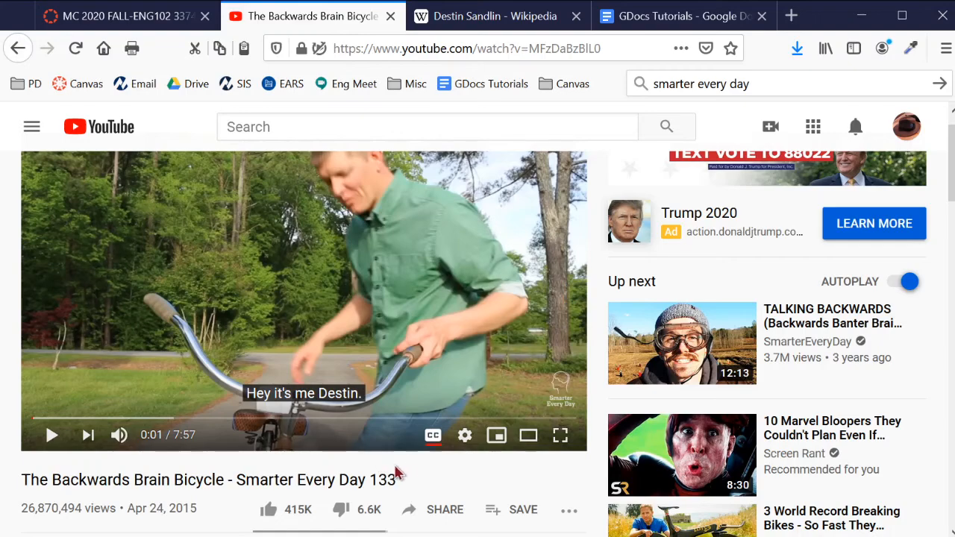
click(454, 514)
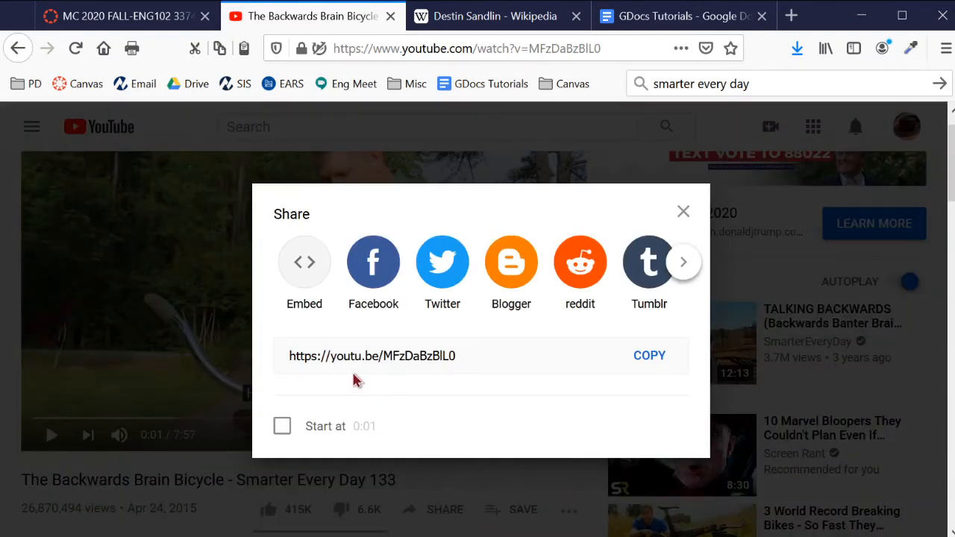
click(654, 358)
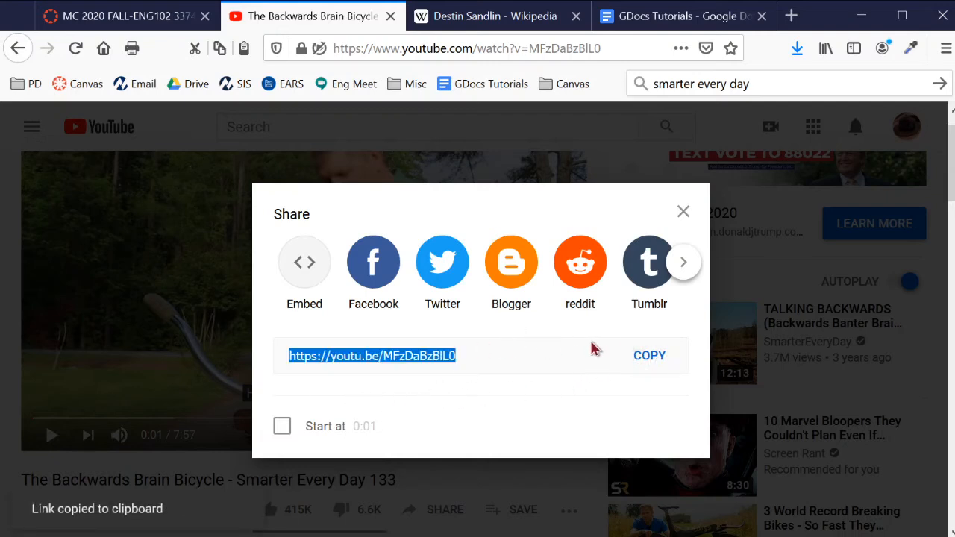
click(683, 211)
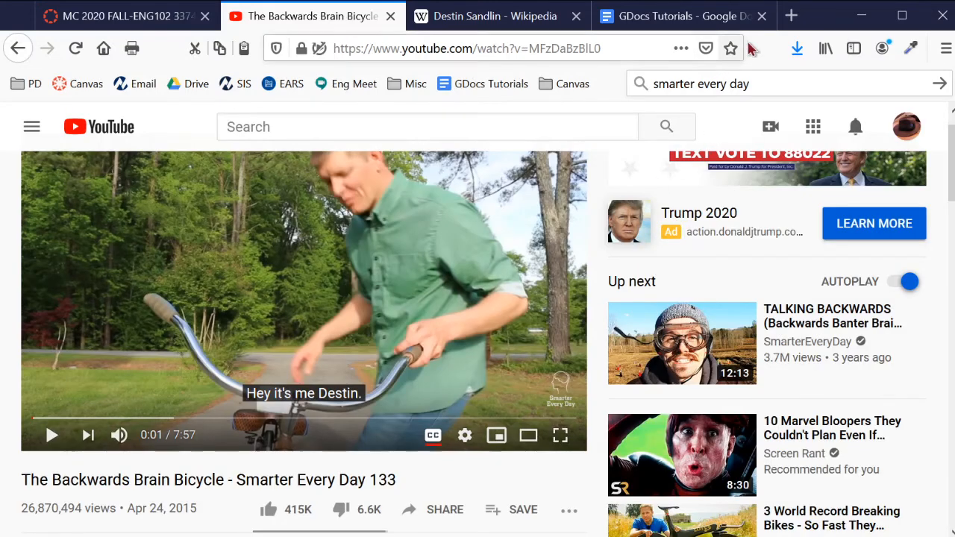
Open the bit.ly website in a new browser tab
click(790, 15)
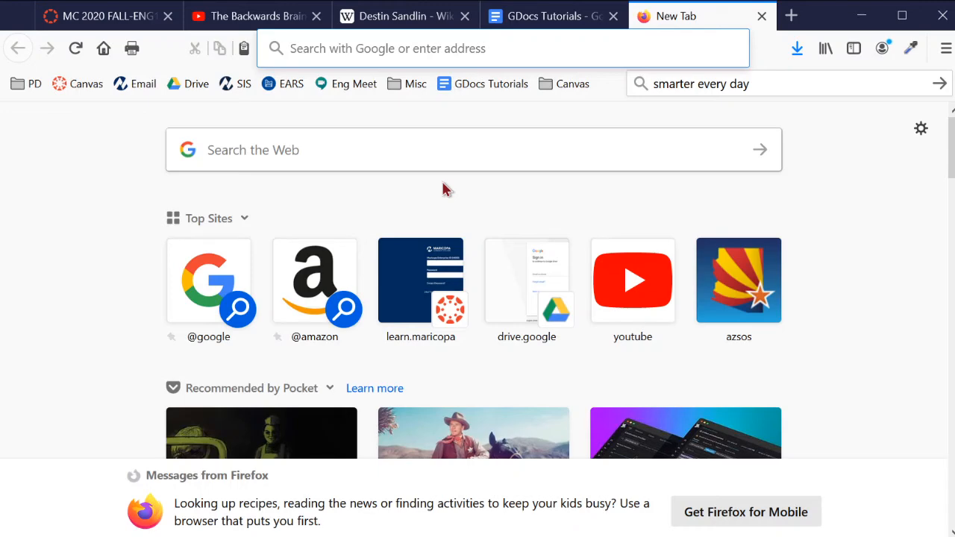
text(bit.ly)
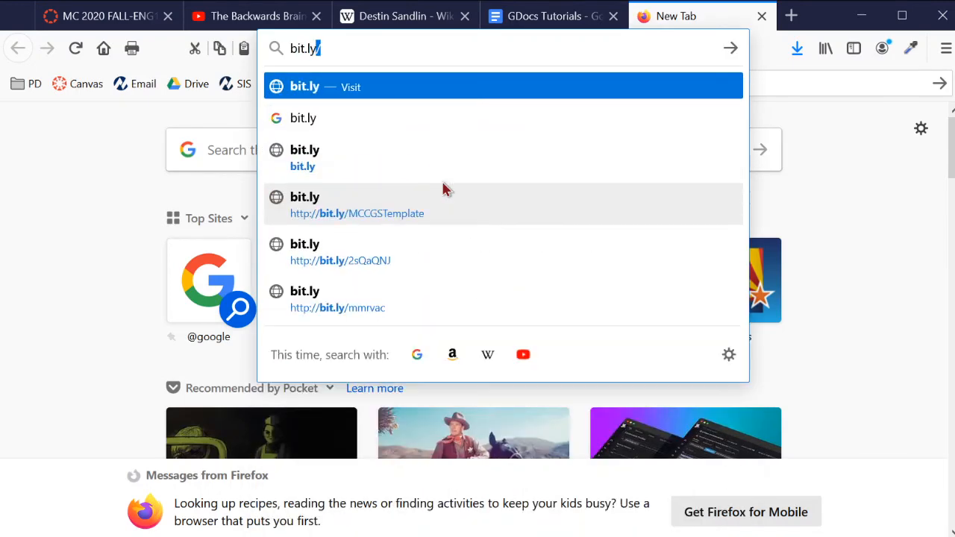
key(Return)
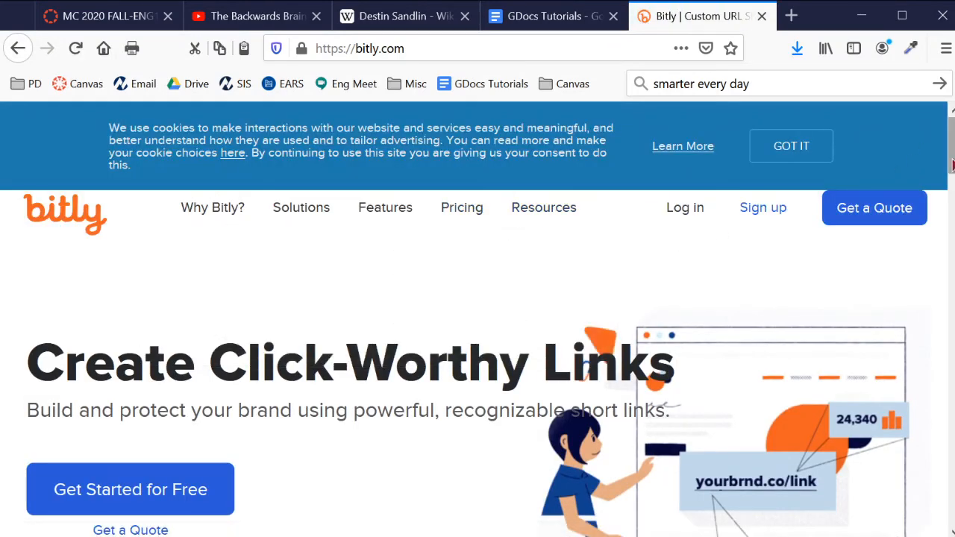
scroll(477, 391, down, 5)
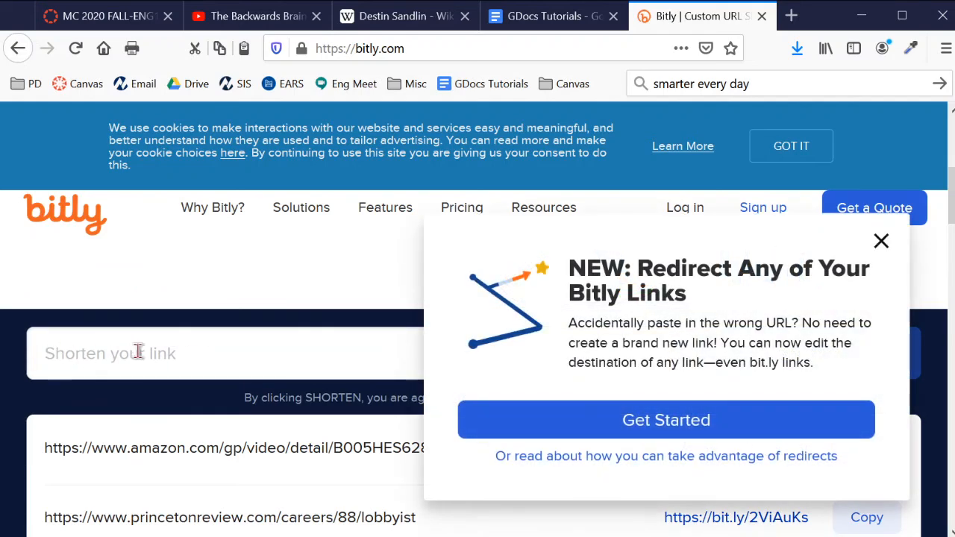
click(275, 356)
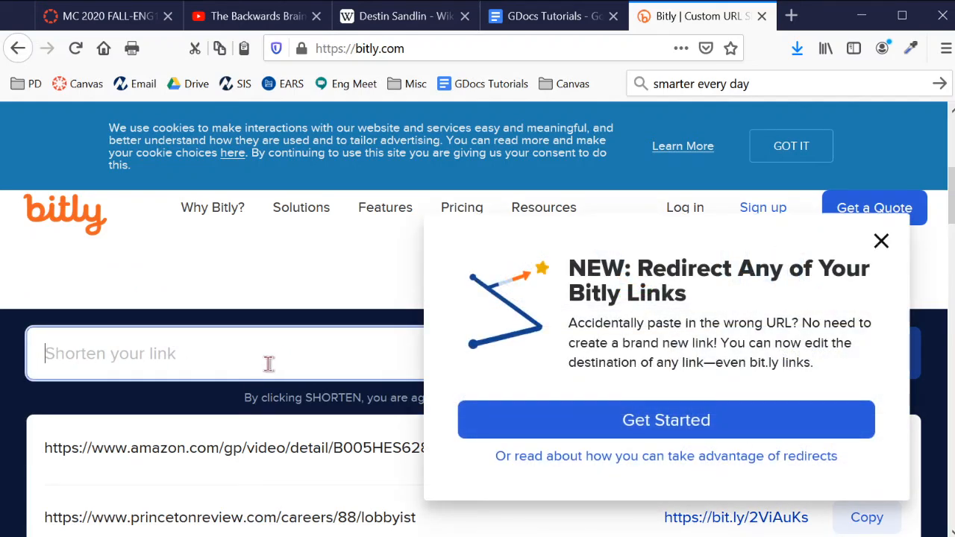
key(ctrl+v)
click(875, 251)
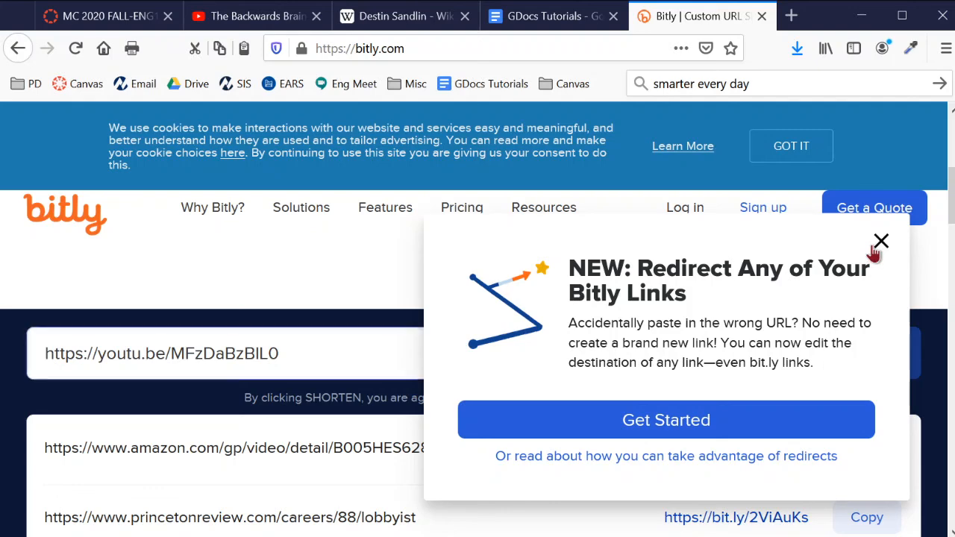
click(784, 361)
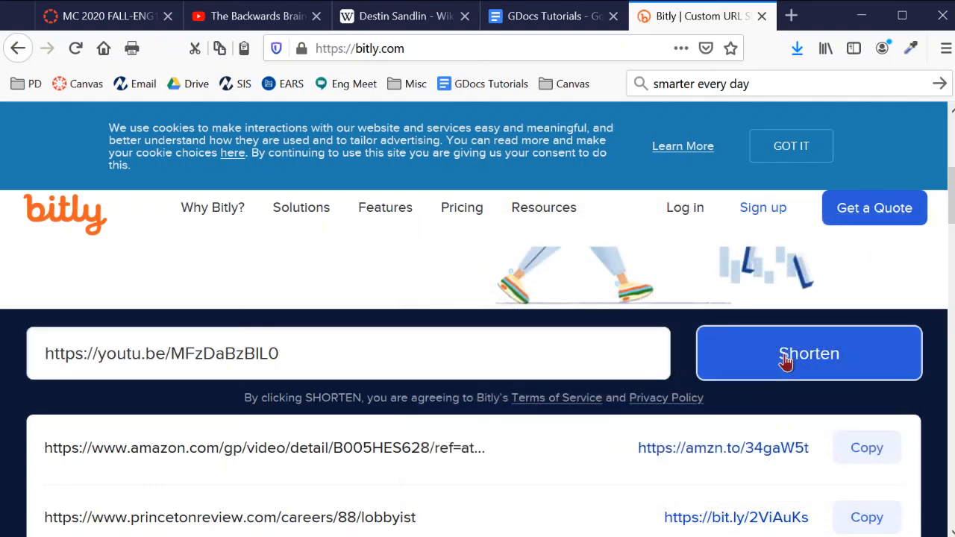
click(785, 361)
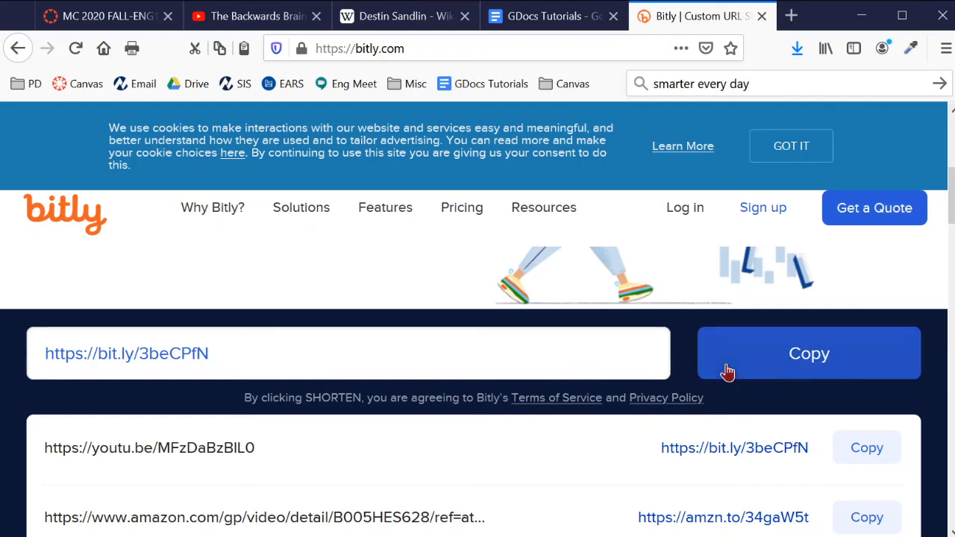
click(772, 367)
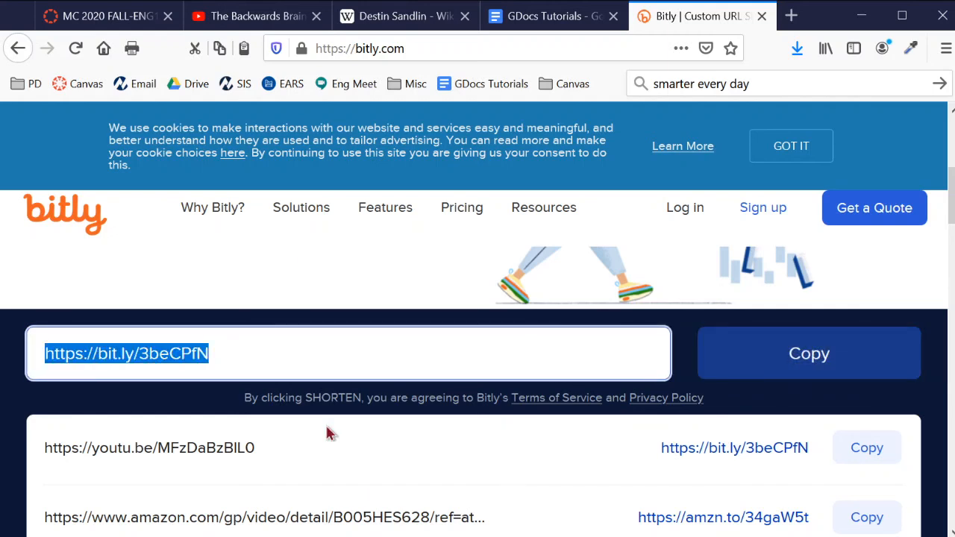
click(522, 24)
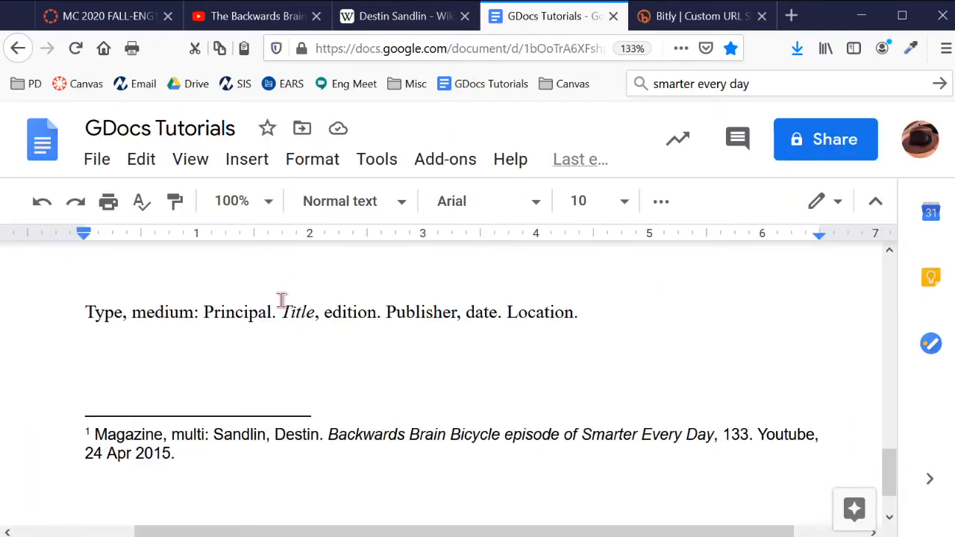
key(ctrl+v)
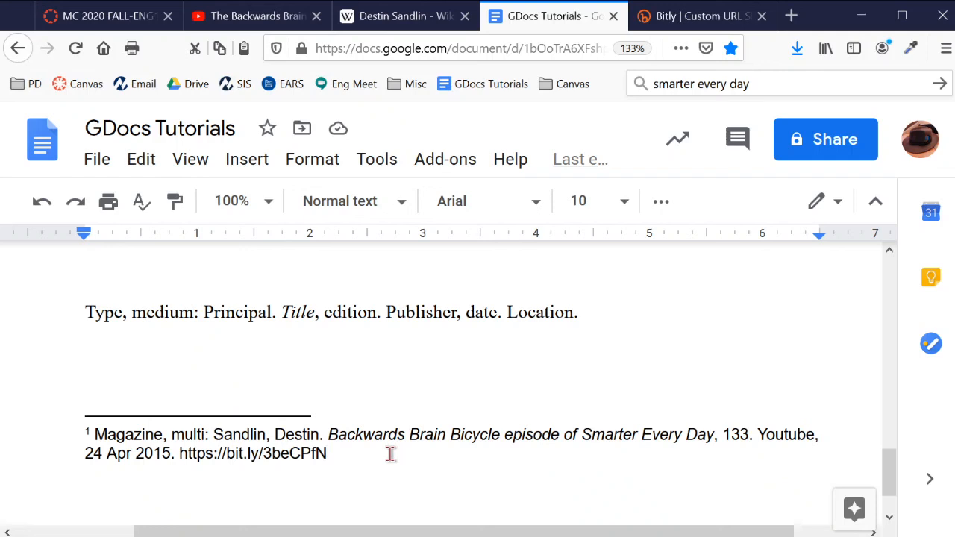
Delete the citation template line and the introductory text "Backwards Brain Bicycle by SmarterEveryDay:" before the quotation
drag(610, 310, 87, 349)
key(BackSpace)
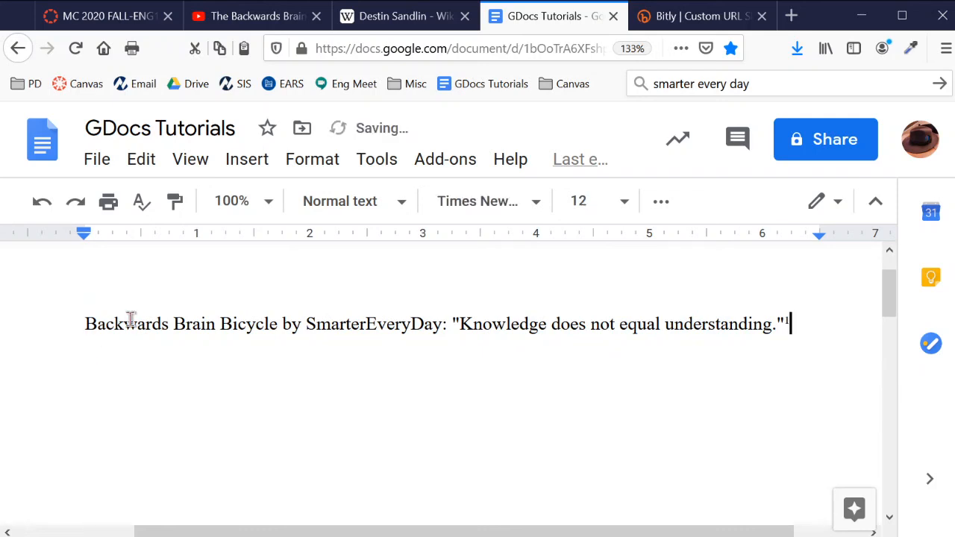
drag(456, 322, 13, 327)
key(BackSpace)
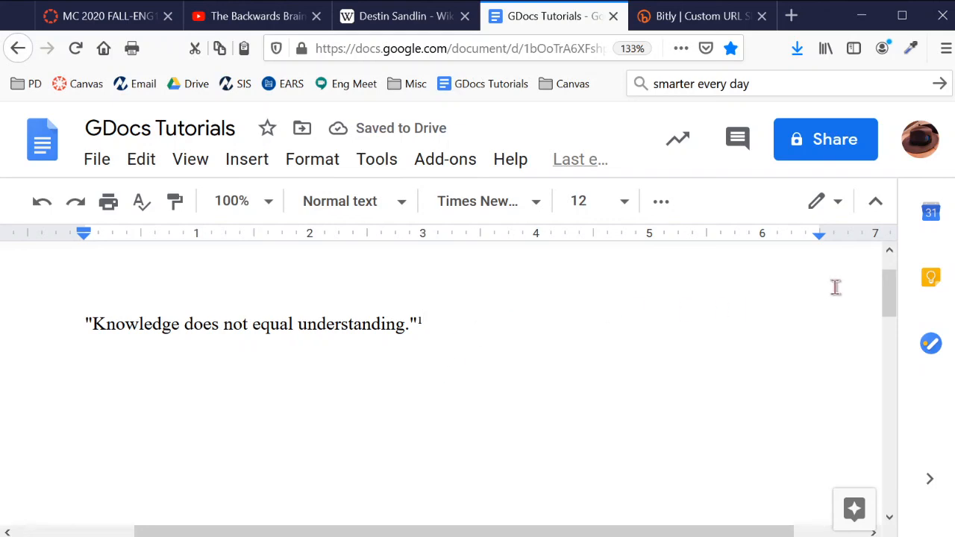
drag(881, 284, 898, 241)
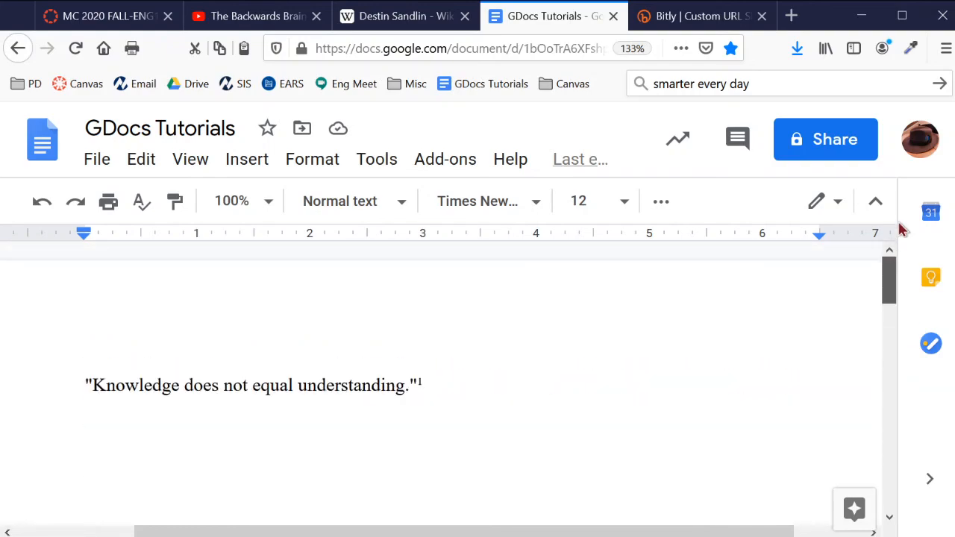